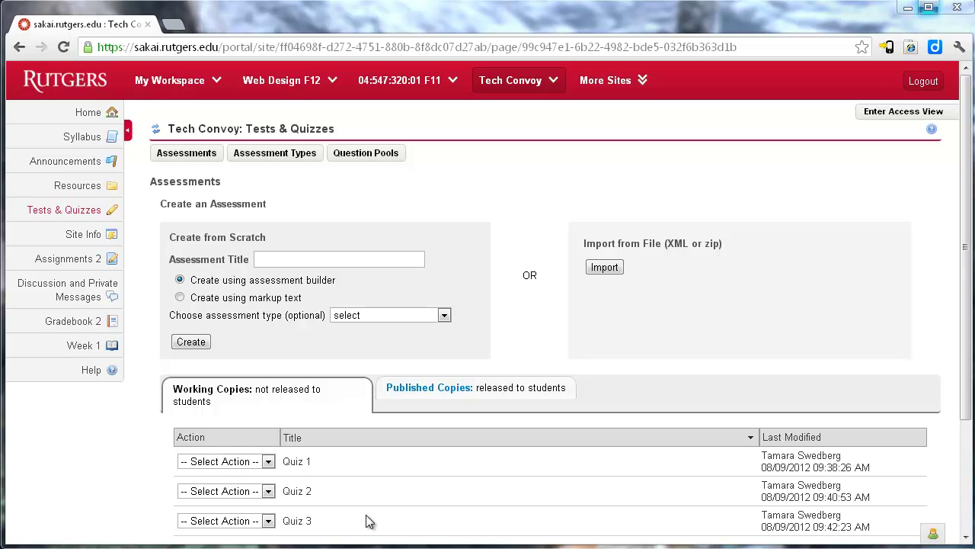
# Step: Add a new question pool named "Public Health Midterm" and save it
pyautogui.click(371, 157)
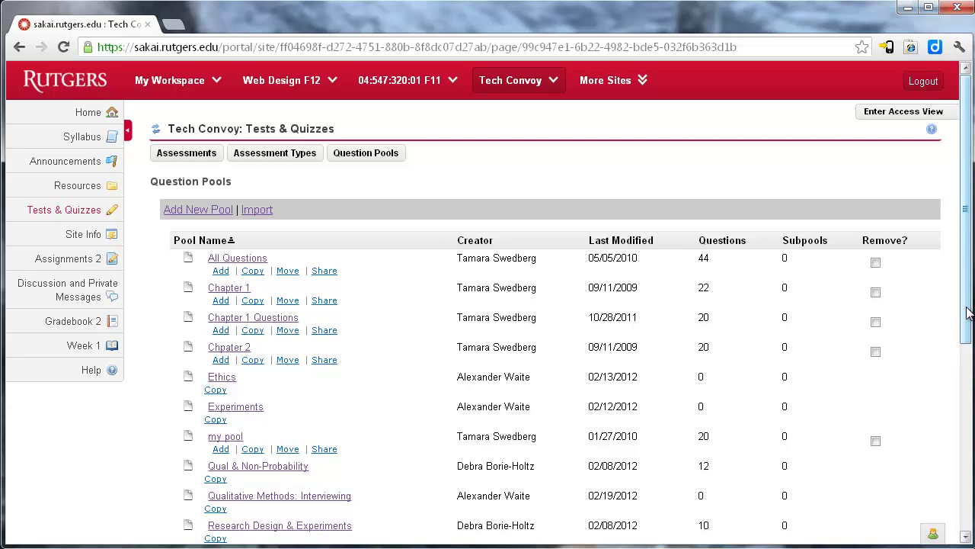
pyautogui.moveTo(962, 317); pyautogui.dragTo(960, 297)
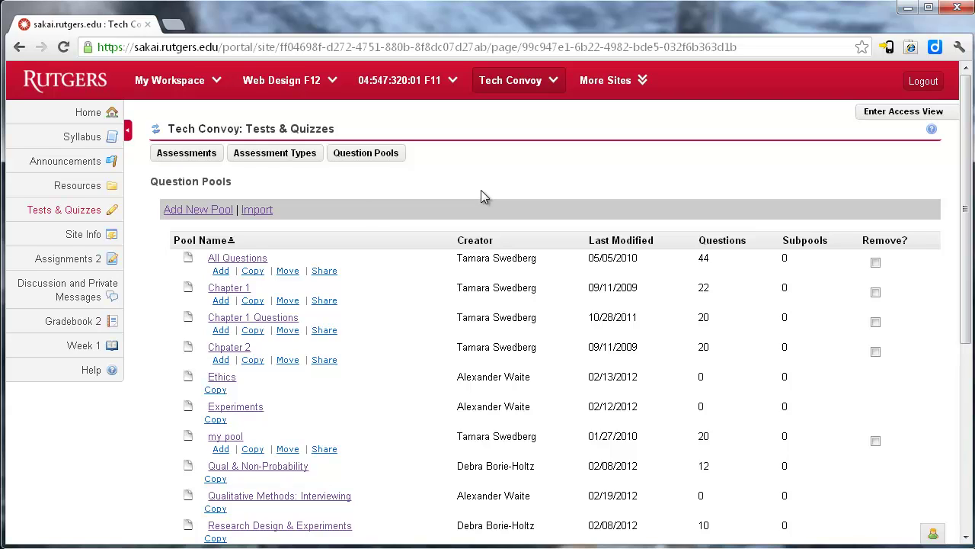
pyautogui.click(190, 214)
pyautogui.click(352, 189)
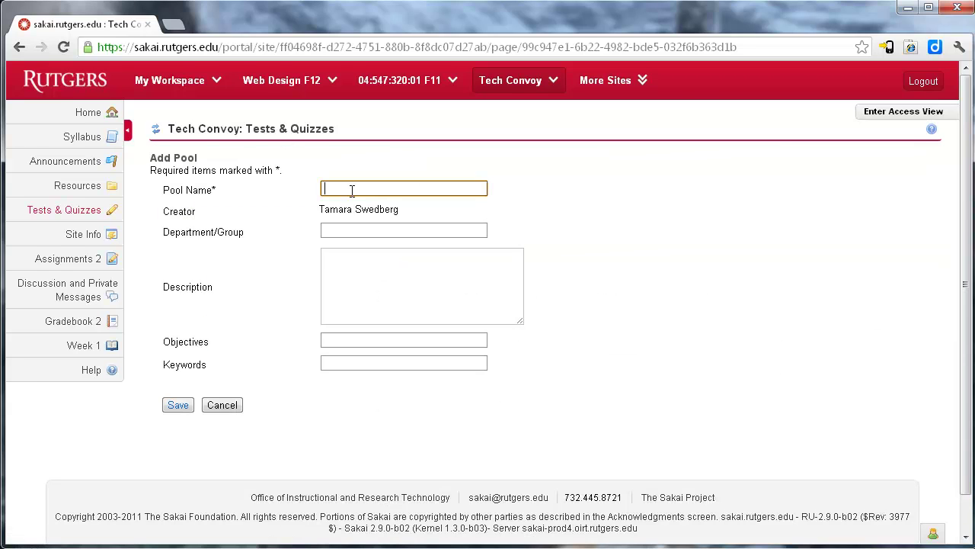
pyautogui.write('Public Health Midterm')
pyautogui.click(174, 407)
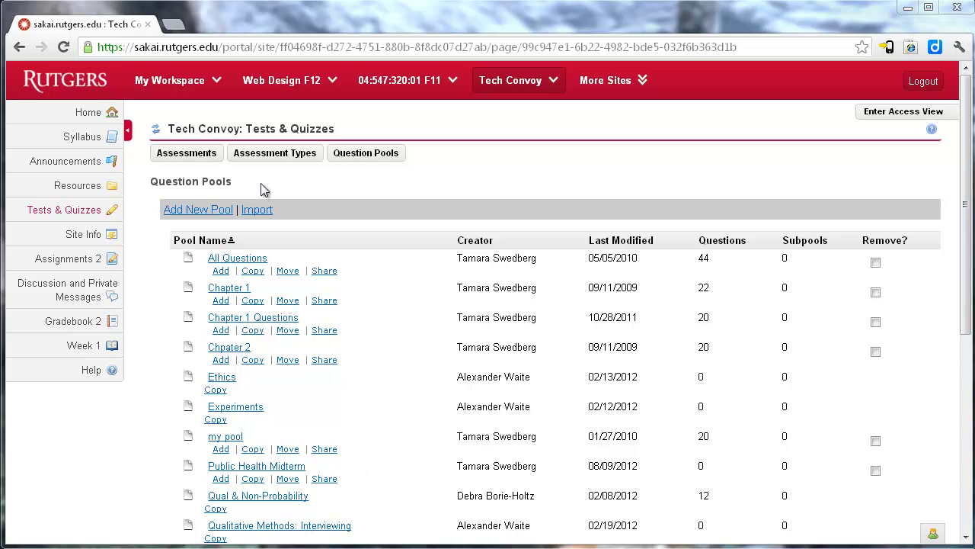
# Step: Open Quiz 1 for editing and copy its Part 1 questions to the Public Health Midterm pool
pyautogui.click(155, 129)
pyautogui.scroll(-1, 365, 340)
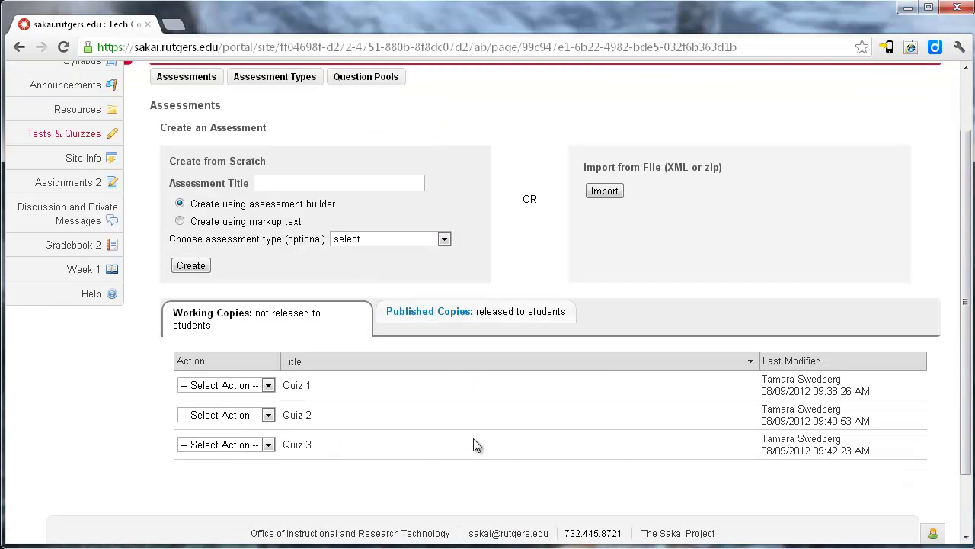
pyautogui.click(270, 385)
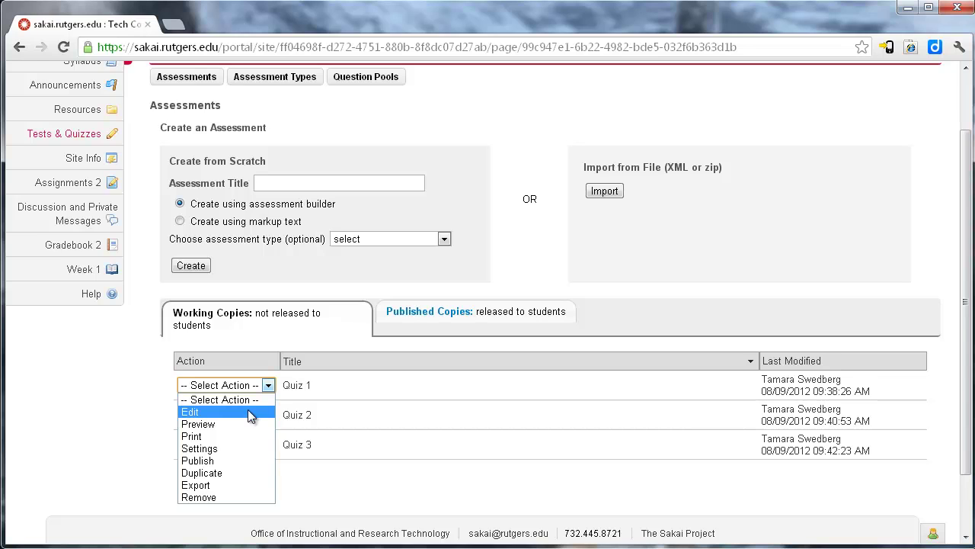
pyautogui.click(191, 411)
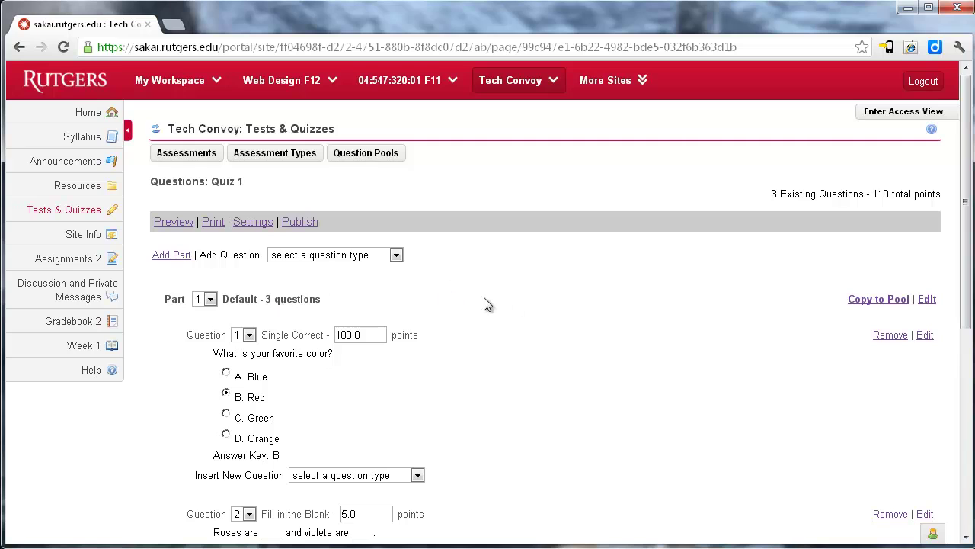
pyautogui.click(879, 302)
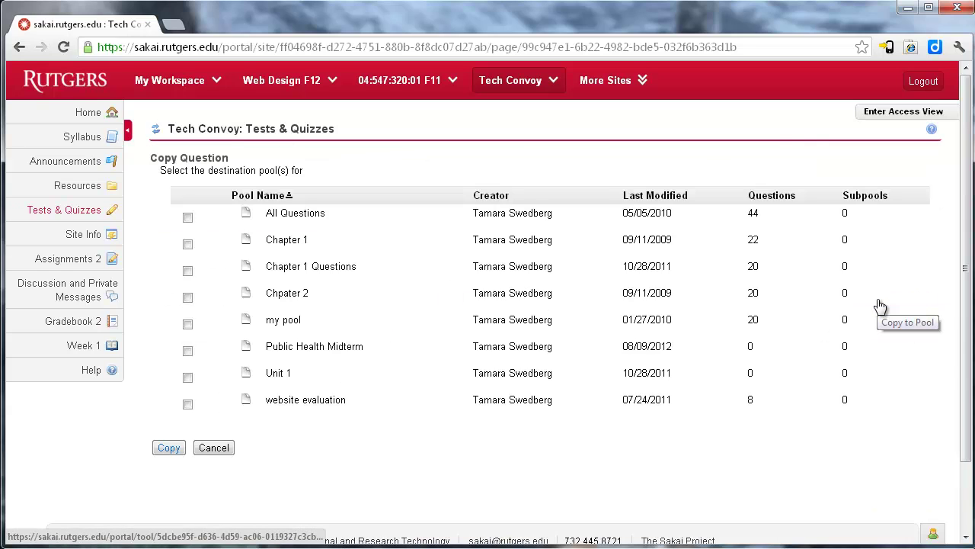
pyautogui.click(188, 349)
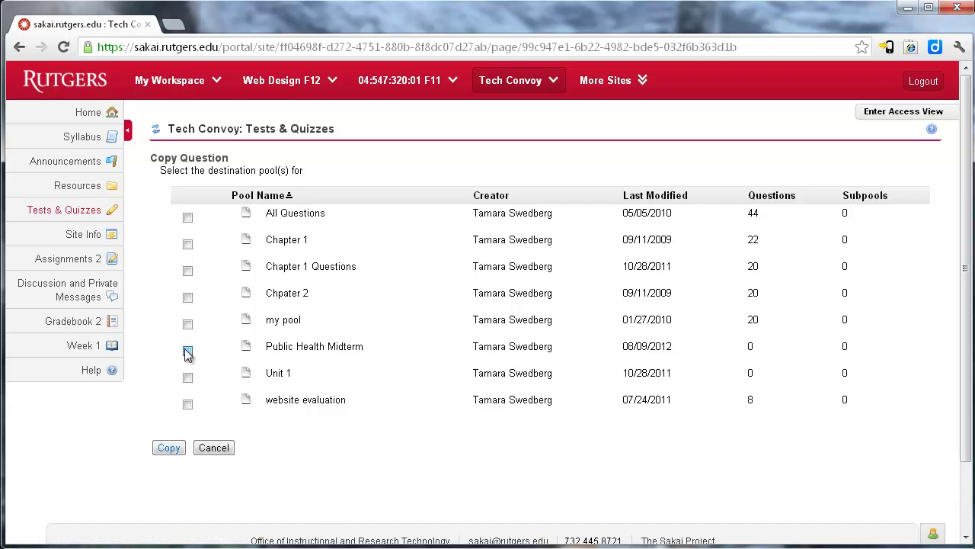
pyautogui.click(169, 449)
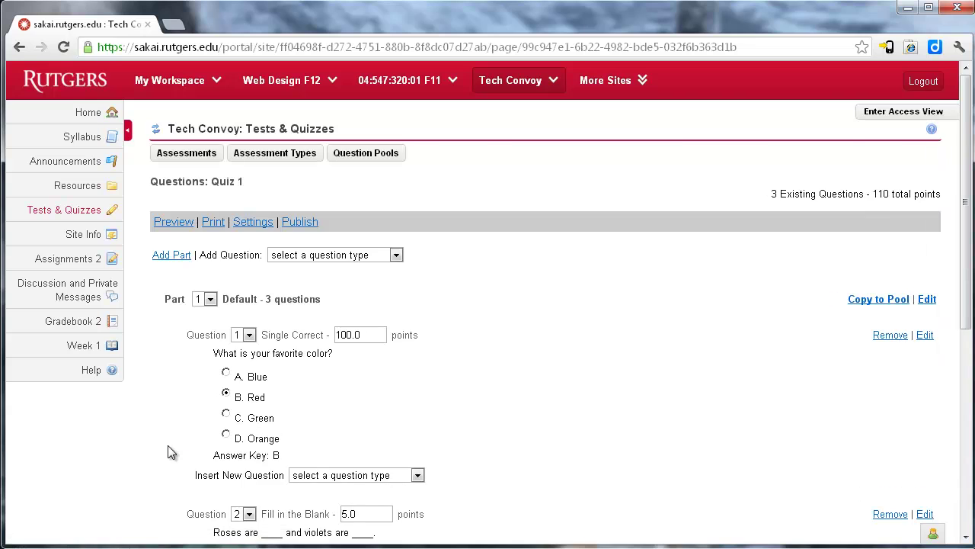
# Step: Open Quiz 2 for editing and copy its Part 1 questions to the Public Health Midterm pool
pyautogui.click(155, 129)
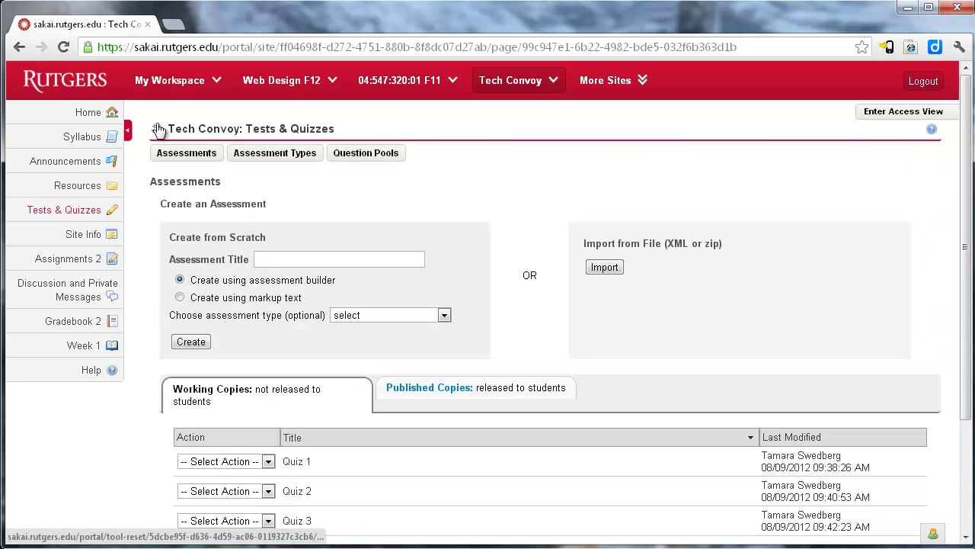
pyautogui.click(268, 490)
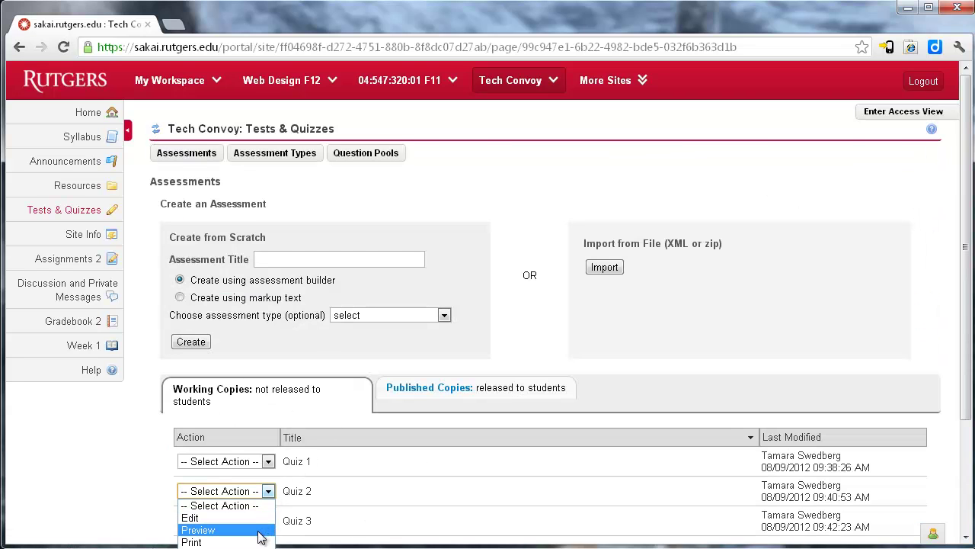
pyautogui.click(258, 521)
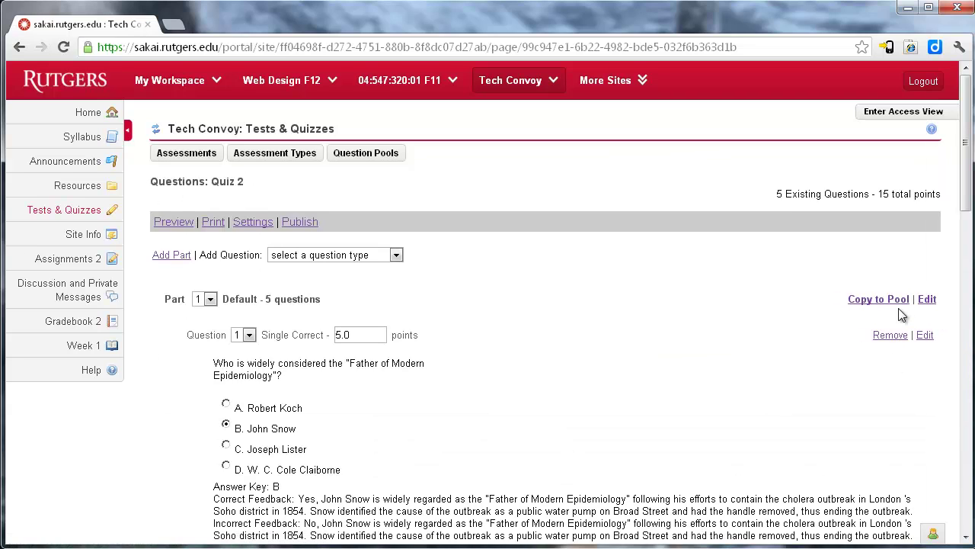
pyautogui.click(876, 301)
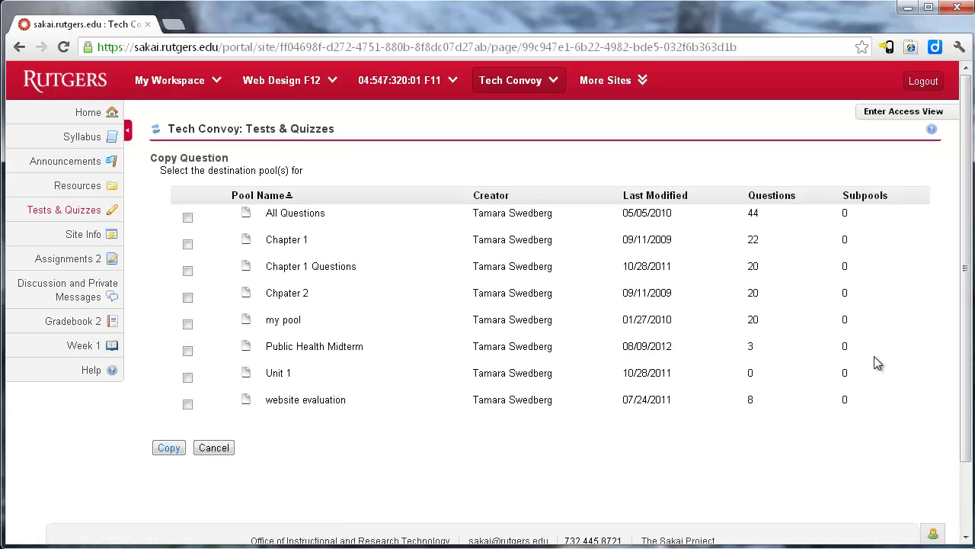
pyautogui.click(188, 352)
pyautogui.click(168, 447)
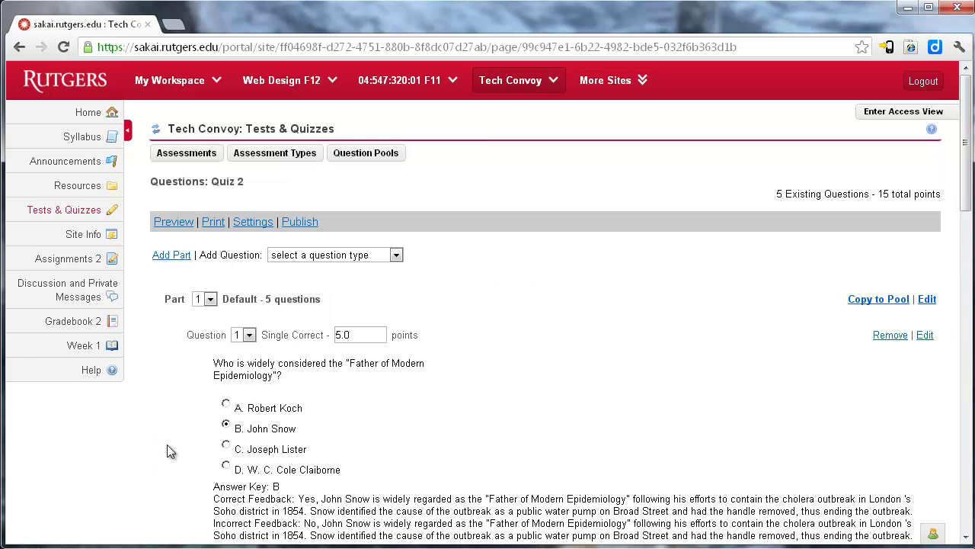
# Step: Open Quiz 3 for editing and copy its Part 1 questions to the Public Health Midterm pool
pyautogui.click(155, 129)
pyautogui.scroll(-2, 318, 430)
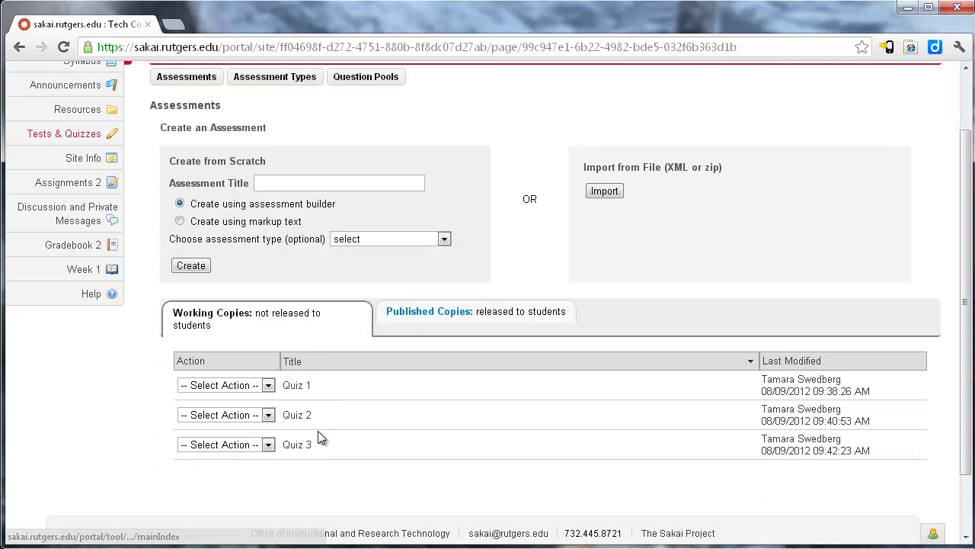
pyautogui.click(267, 444)
pyautogui.click(263, 466)
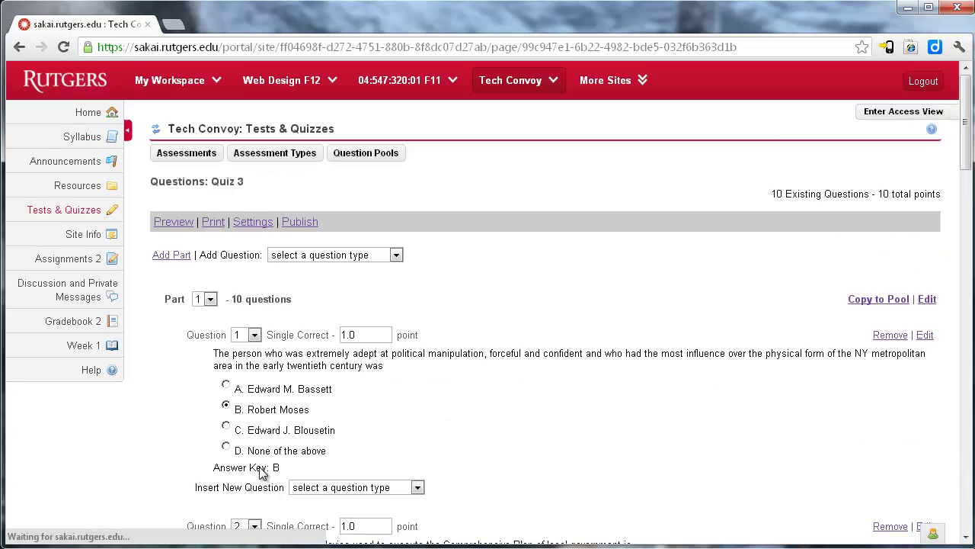
pyautogui.click(889, 305)
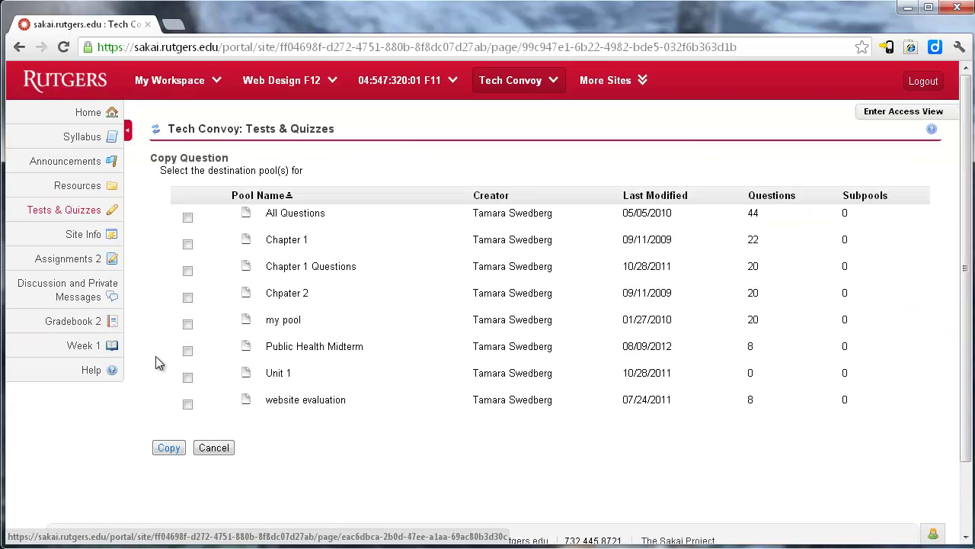
pyautogui.click(188, 350)
pyautogui.click(169, 450)
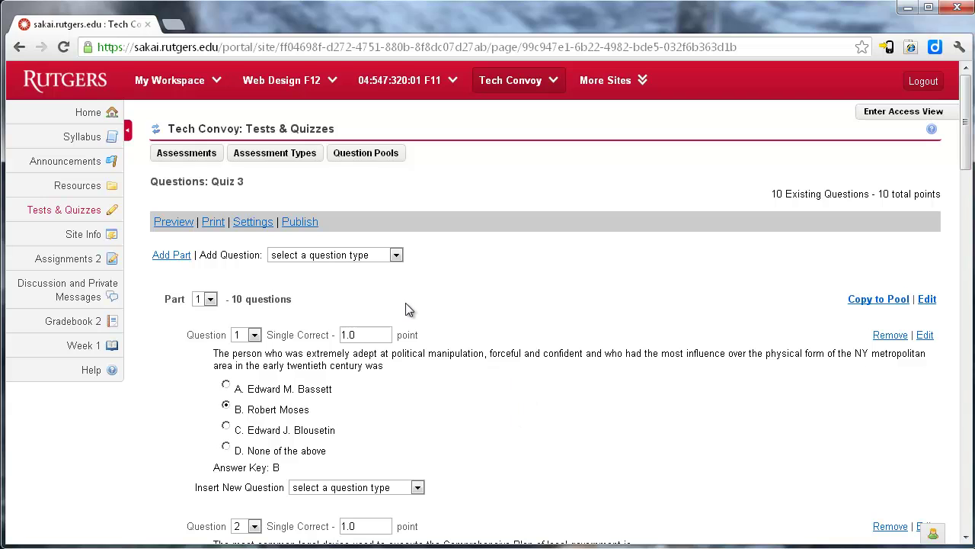
# Step: Open the Public Health Midterm question pool and review the list of questions copied into it
pyautogui.click(160, 130)
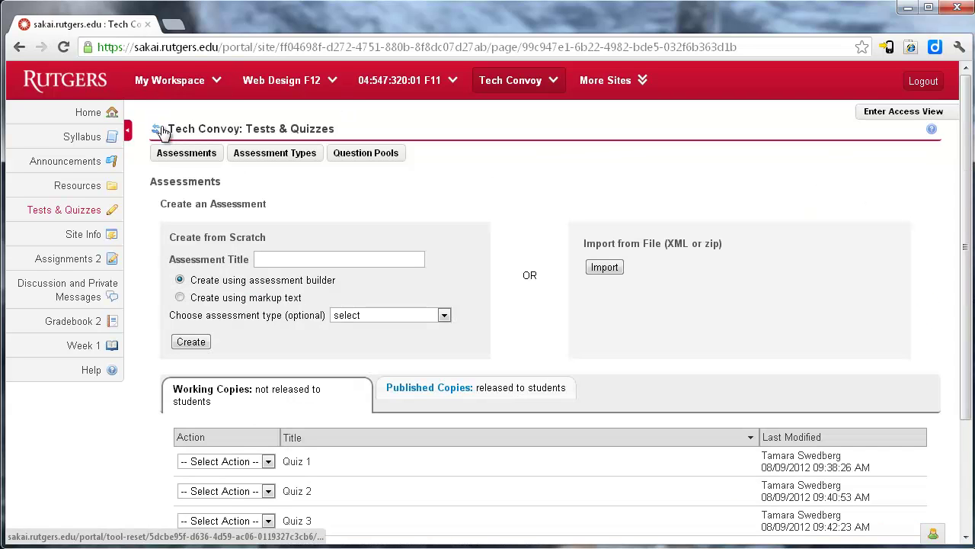
pyautogui.click(379, 157)
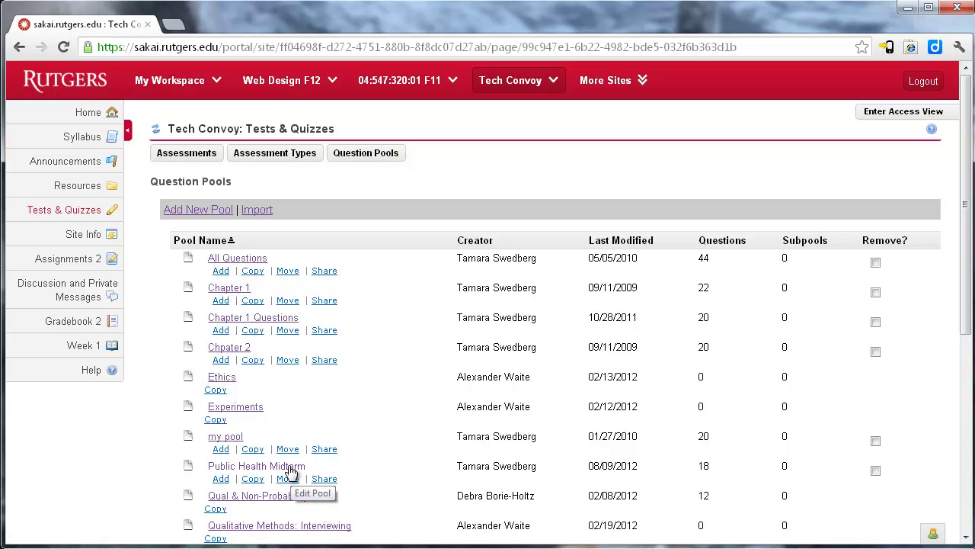
pyautogui.click(284, 470)
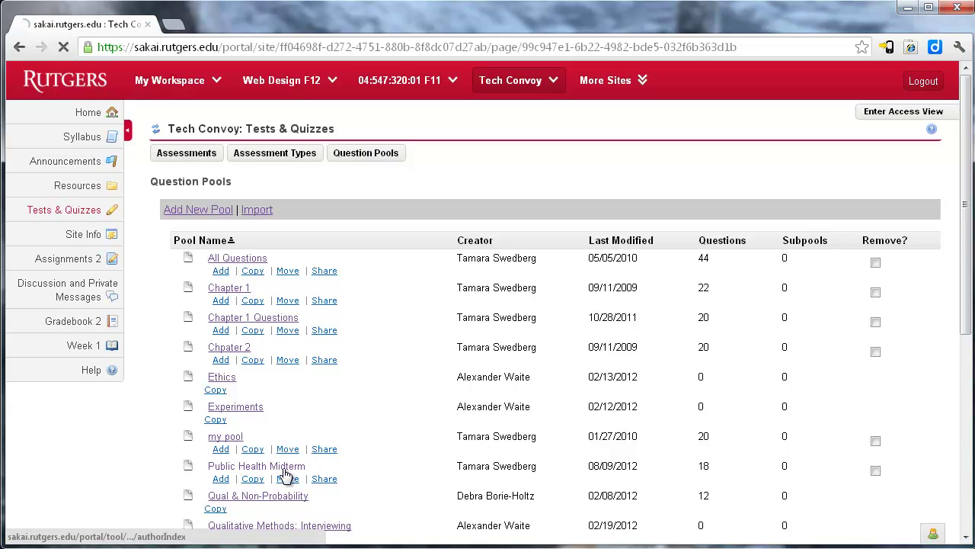
pyautogui.scroll(-2, 663, 302)
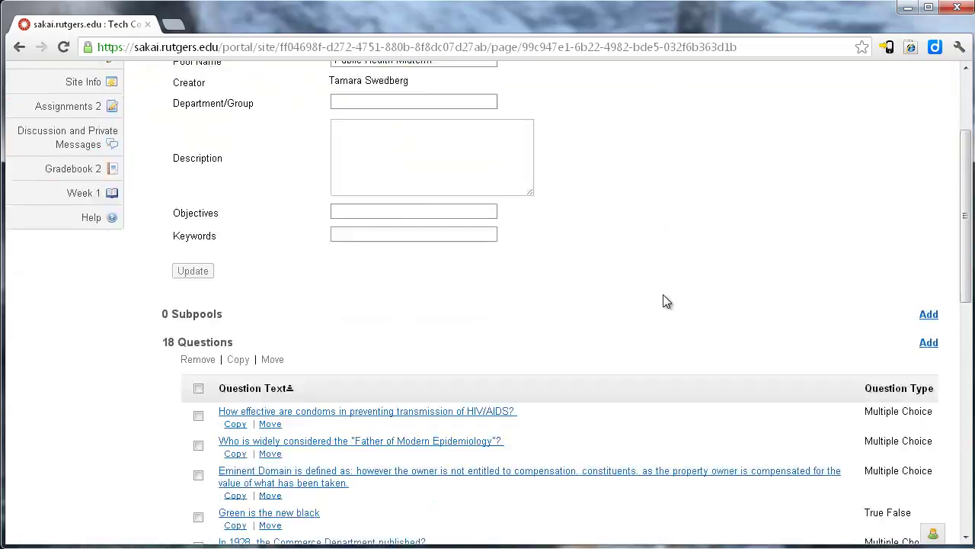
pyautogui.scroll(-8, 663, 301)
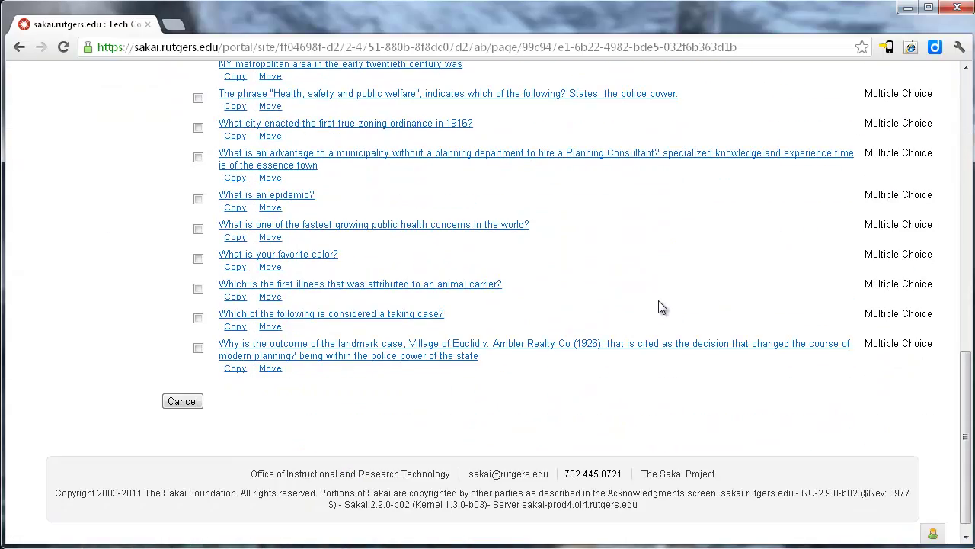
pyautogui.scroll(11, 652, 314)
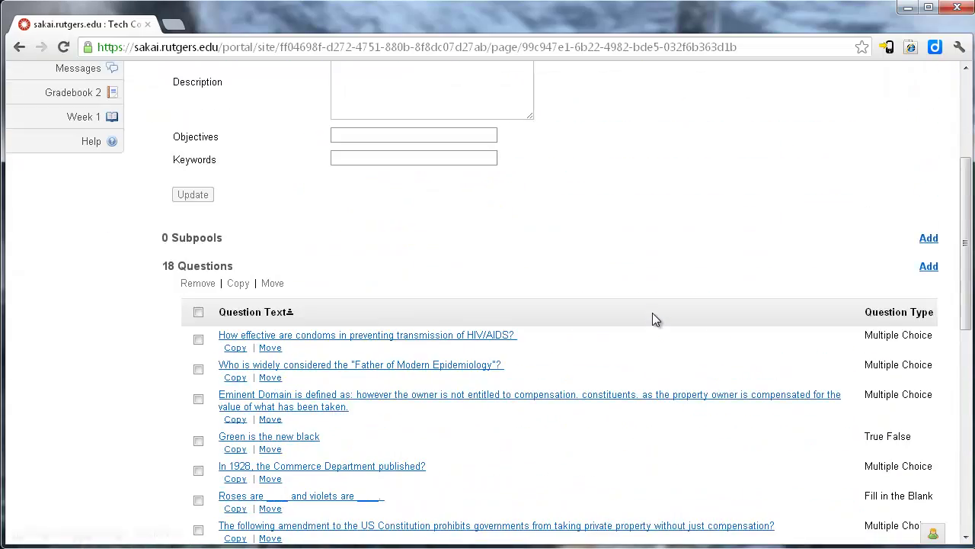
pyautogui.scroll(1, 650, 320)
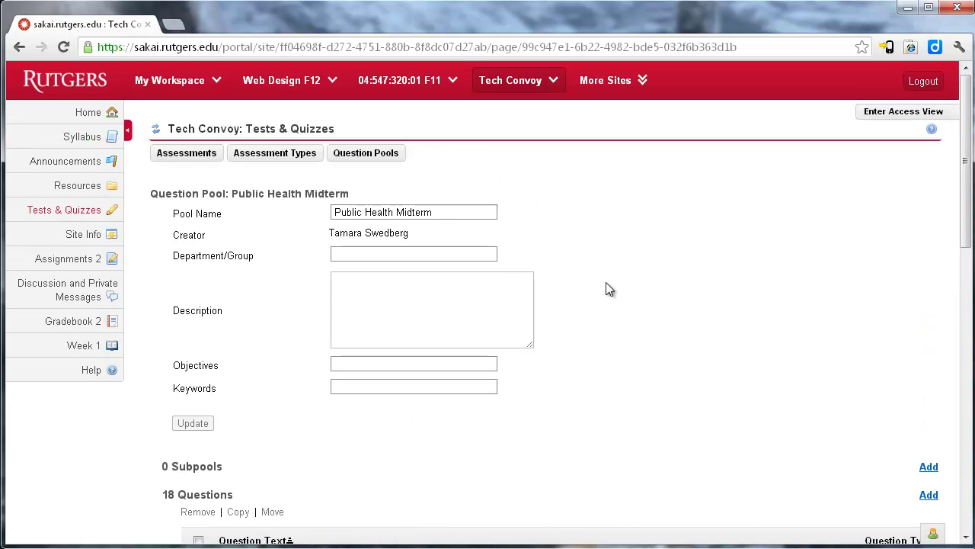
# Step: Create a new assessment titled "Midterm" from scratch using the assessment builder
pyautogui.click(157, 130)
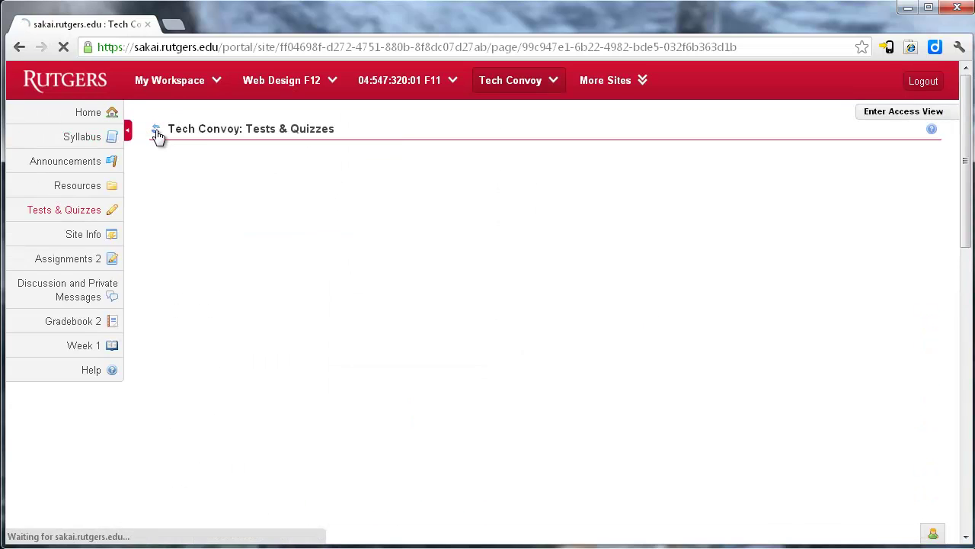
pyautogui.click(424, 259)
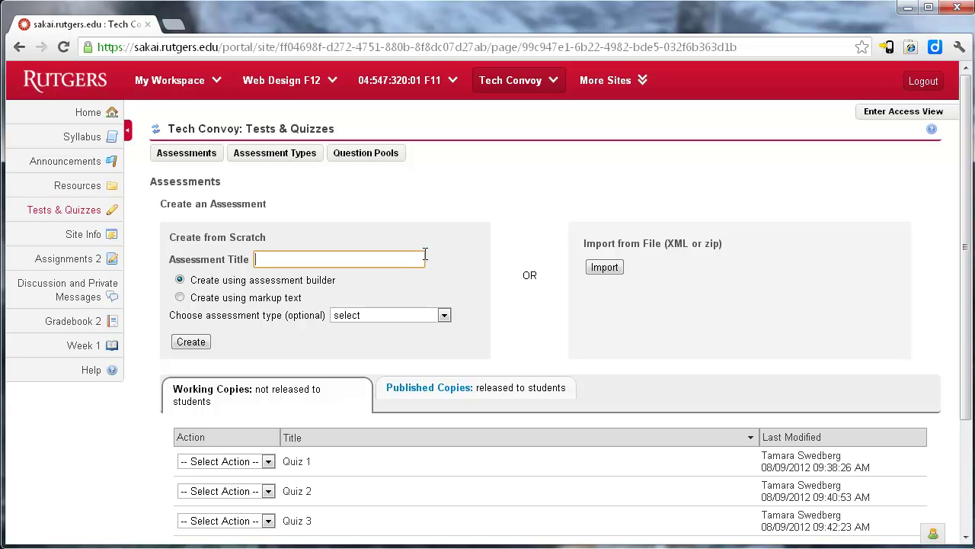
pyautogui.write('Midterm')
pyautogui.click(189, 344)
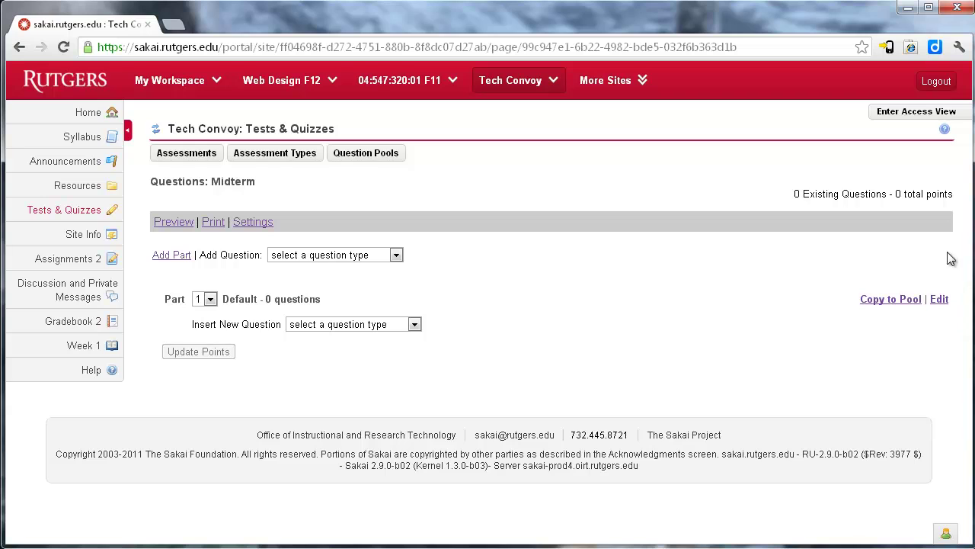
# Step: Edit the Midterm's Part 1 to use a random draw from the Public Health Midterm question pool
pyautogui.click(939, 299)
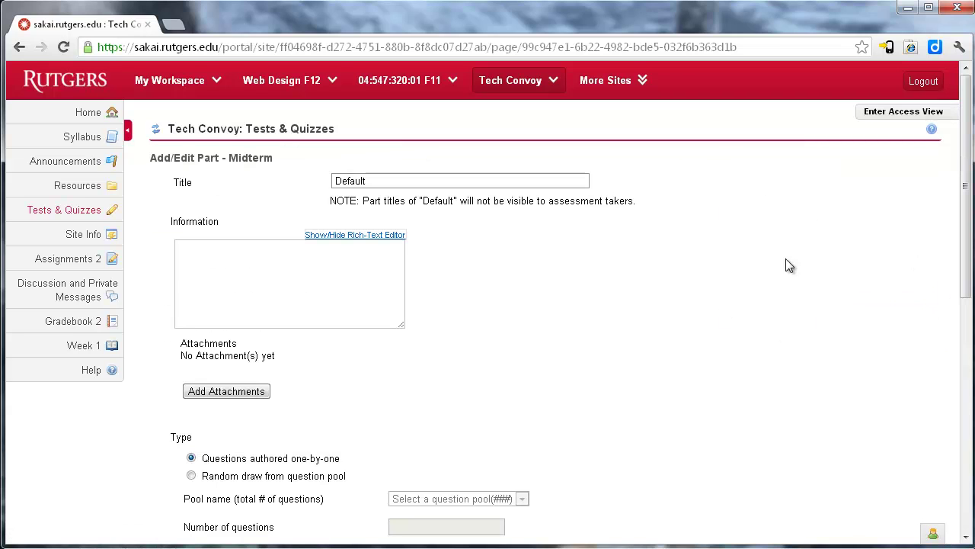
pyautogui.scroll(-3, 630, 248)
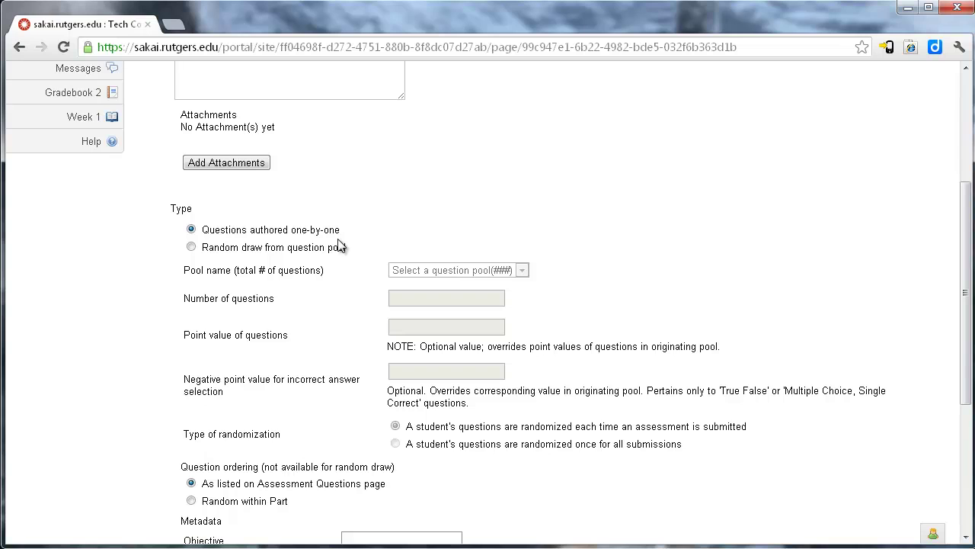
pyautogui.click(192, 248)
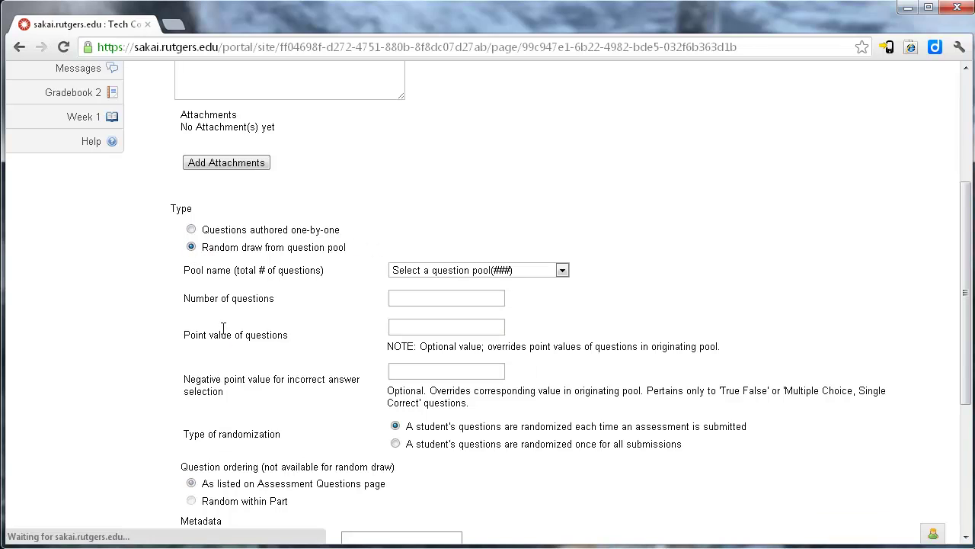
pyautogui.scroll(-2, 437, 408)
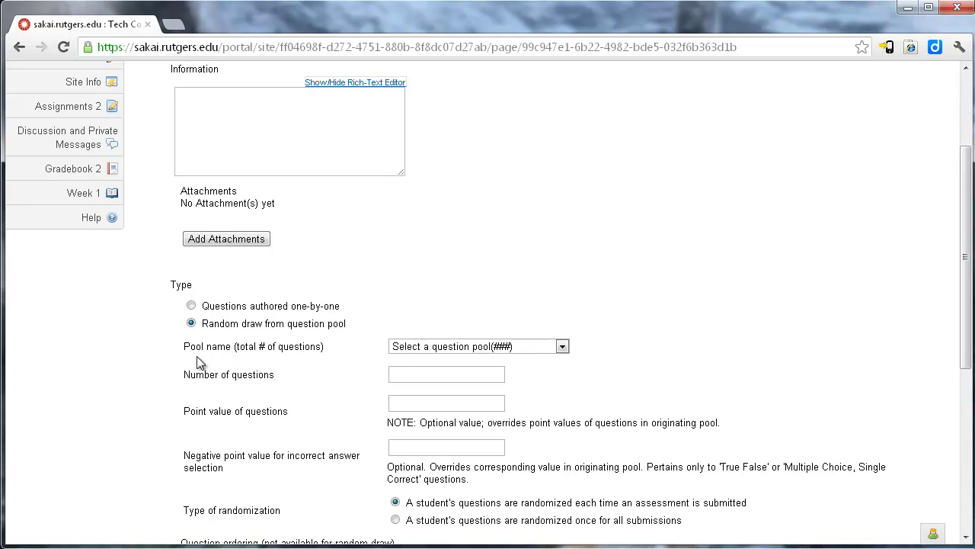
pyautogui.click(564, 347)
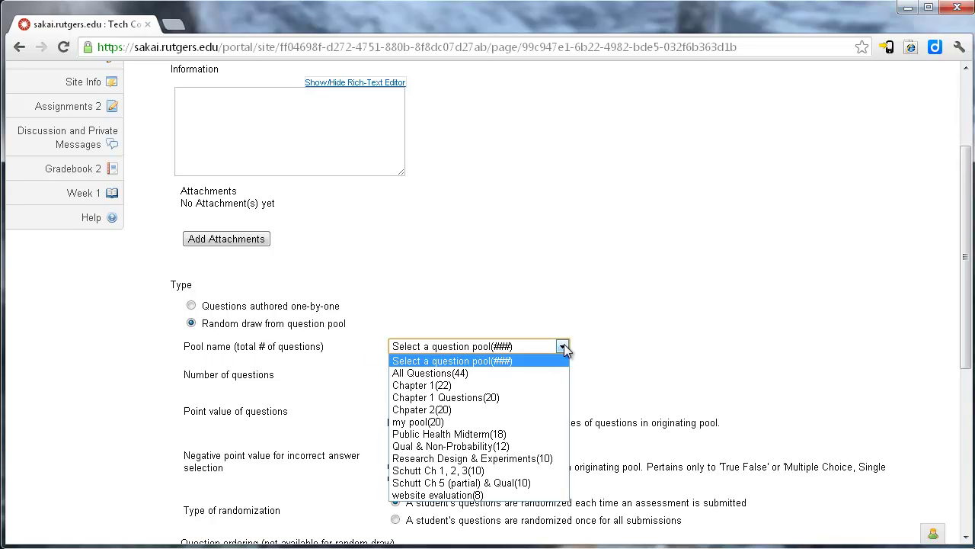
pyautogui.click(551, 434)
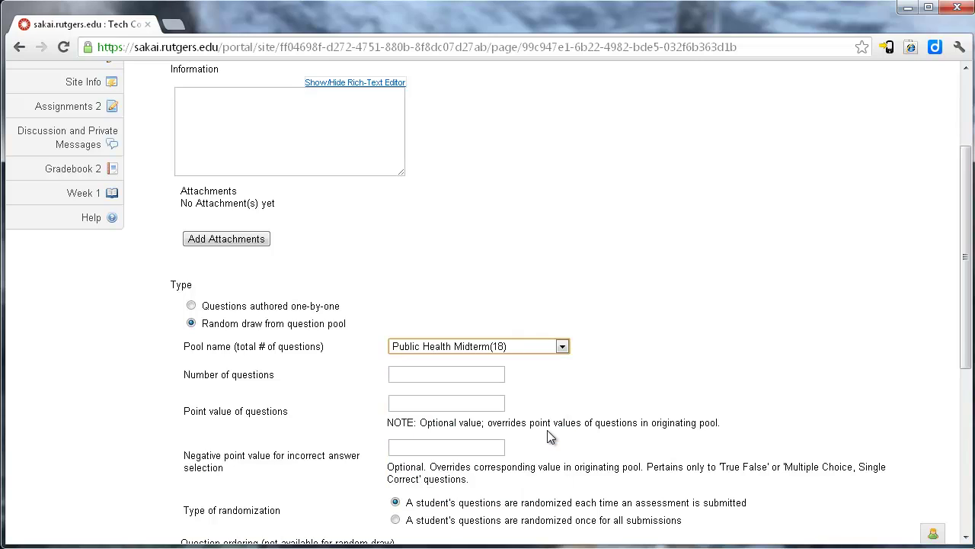
# Step: Set the random draw to 10 questions worth 5 points each and save the Midterm's Part 1
pyautogui.click(419, 374)
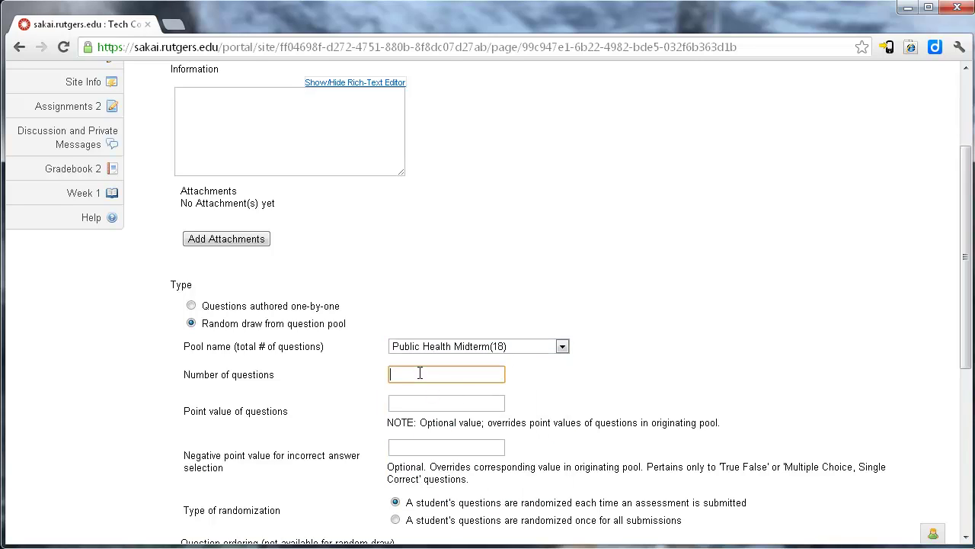
pyautogui.write('10')
pyautogui.click(579, 377)
pyautogui.scroll(-1, 580, 388)
pyautogui.click(457, 326)
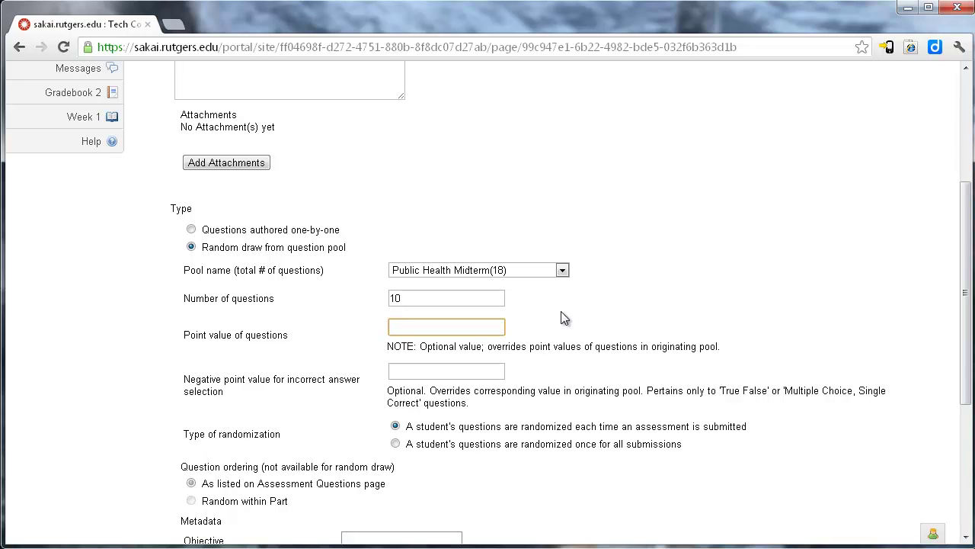
pyautogui.write('5')
pyautogui.click(562, 312)
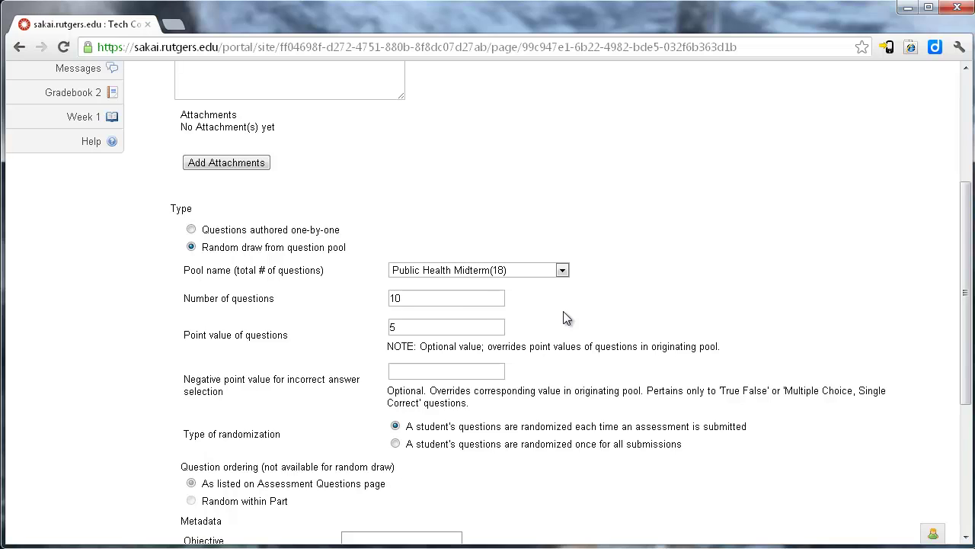
pyautogui.scroll(-1, 564, 319)
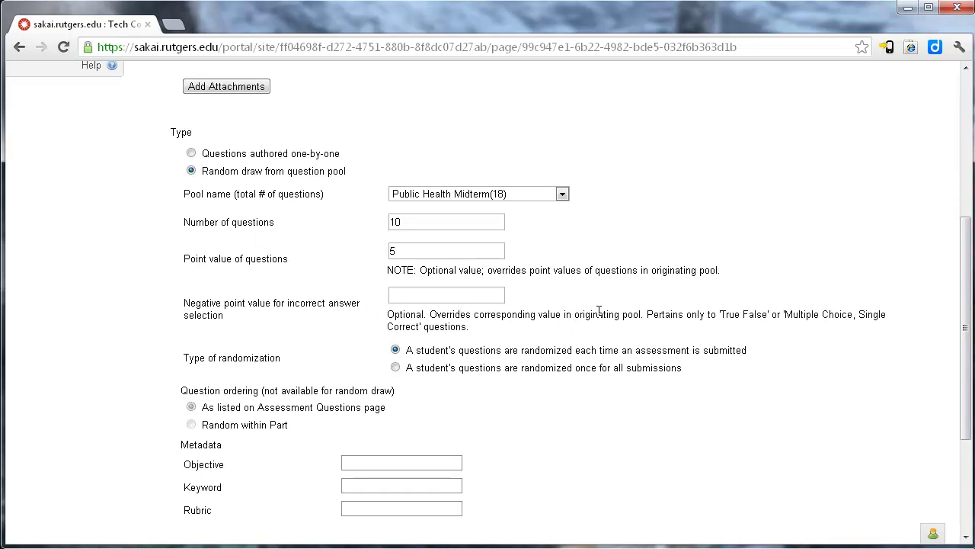
pyautogui.scroll(-1, 604, 310)
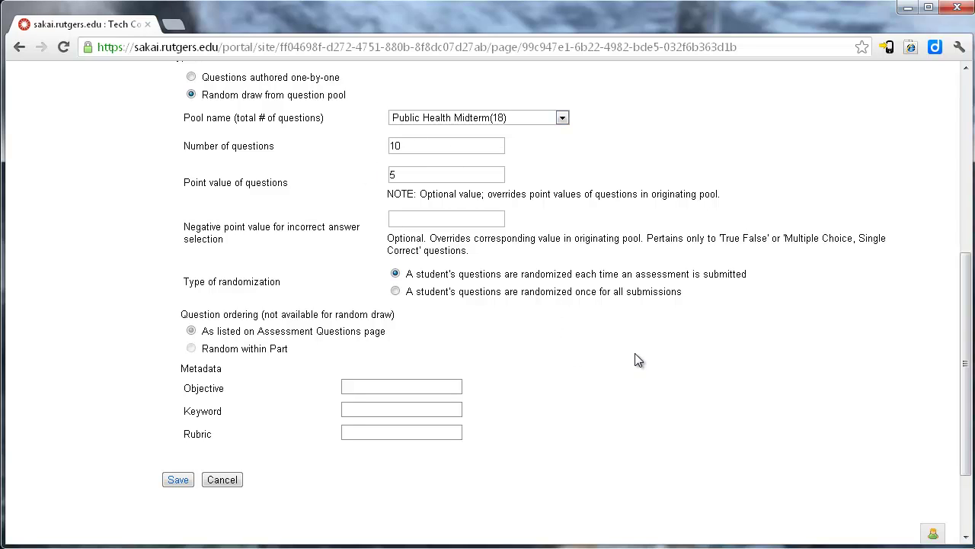
pyautogui.click(177, 480)
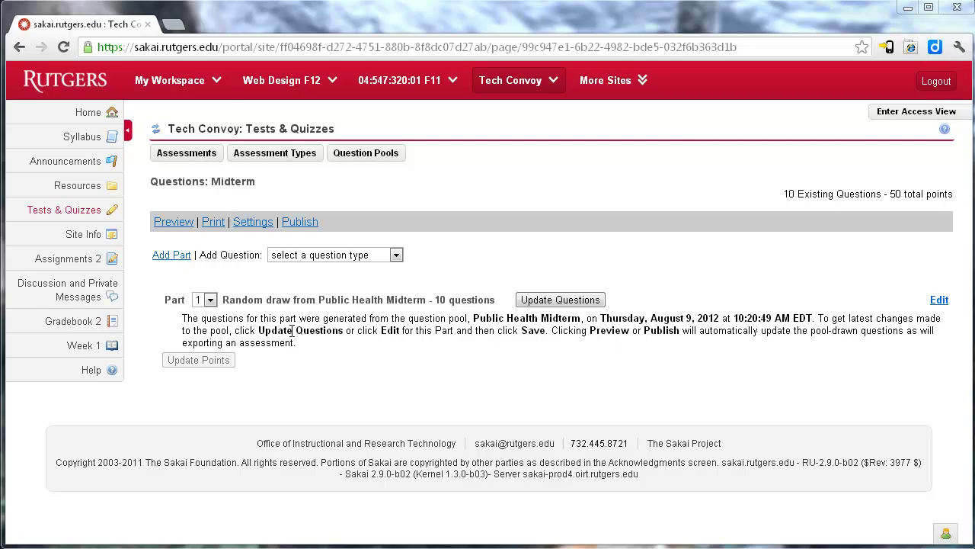
# Step: Preview the Midterm as a student, begin the assessment to view its first question, and end the preview
pyautogui.click(171, 224)
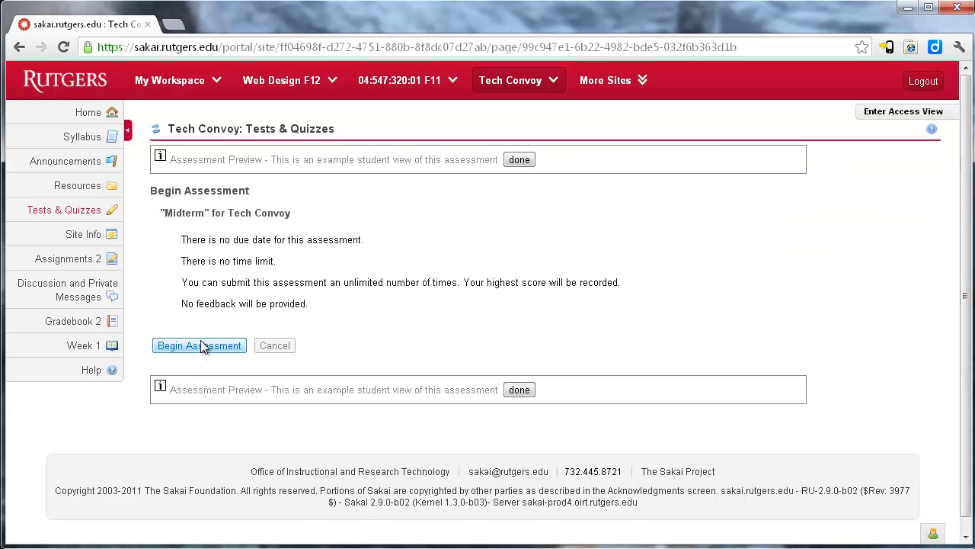
pyautogui.click(217, 348)
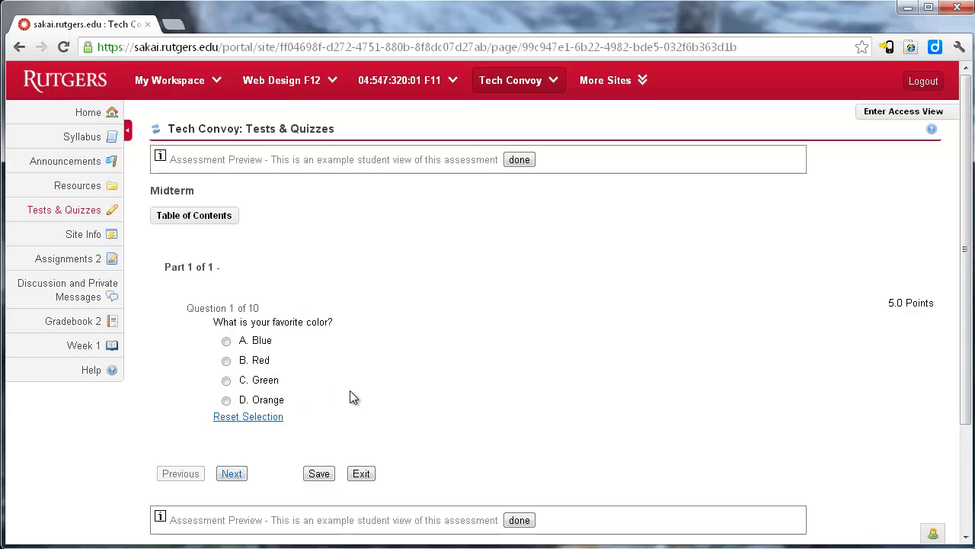
pyautogui.scroll(-1, 452, 382)
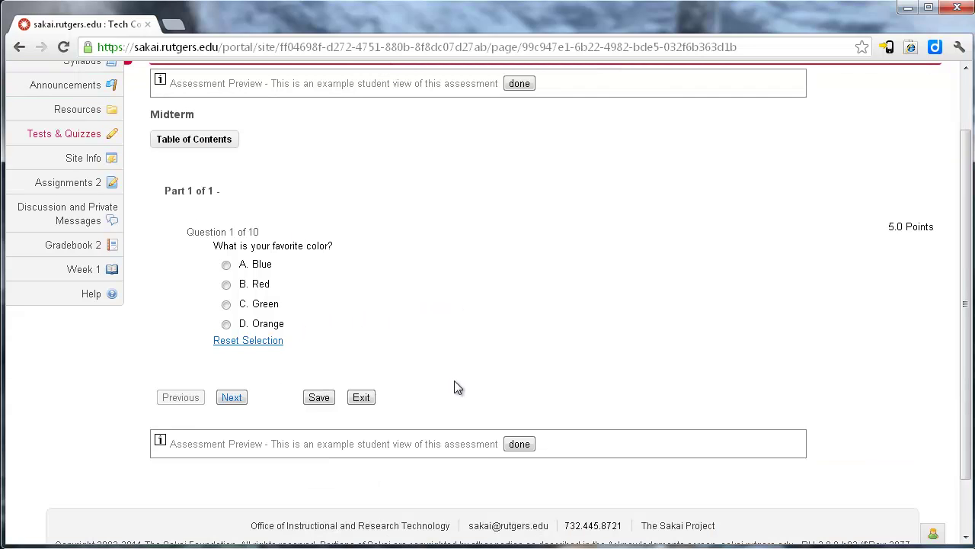
pyautogui.click(521, 445)
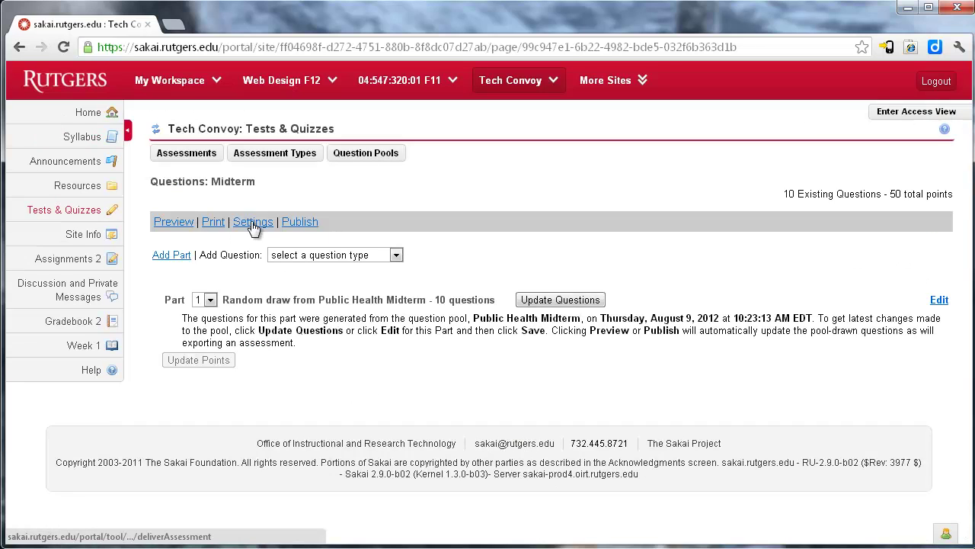
# Step: Preview the Midterm a second time to compare its first drawn question, and return to the question editor
pyautogui.click(172, 224)
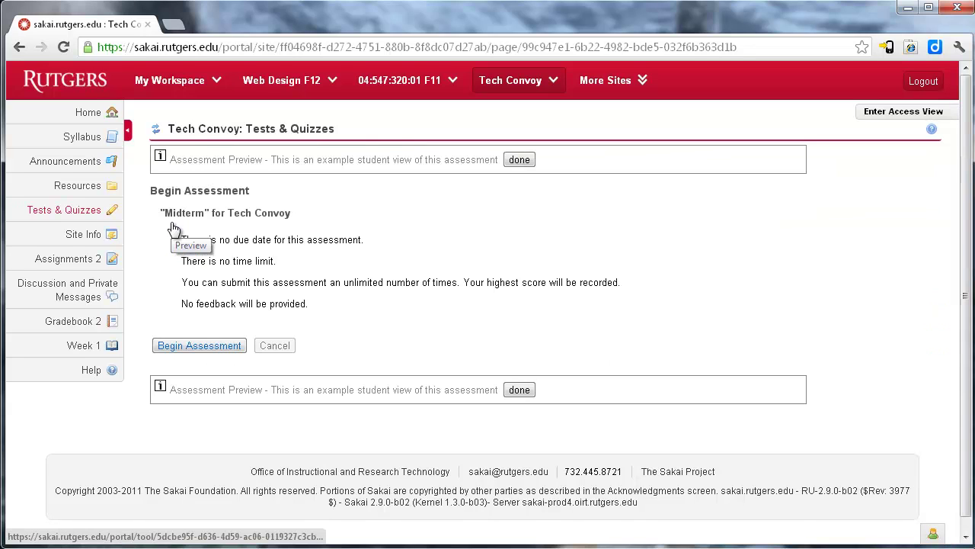
pyautogui.click(197, 345)
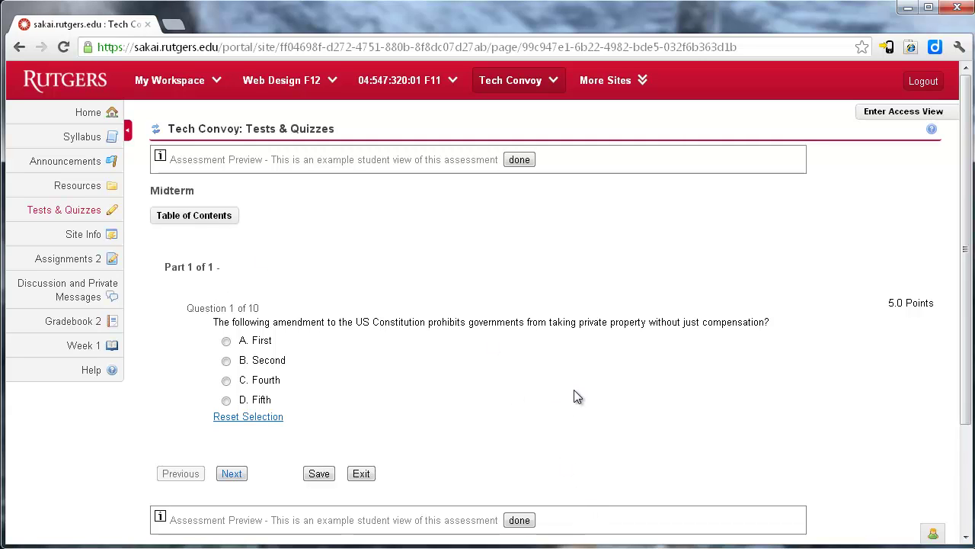
pyautogui.click(520, 522)
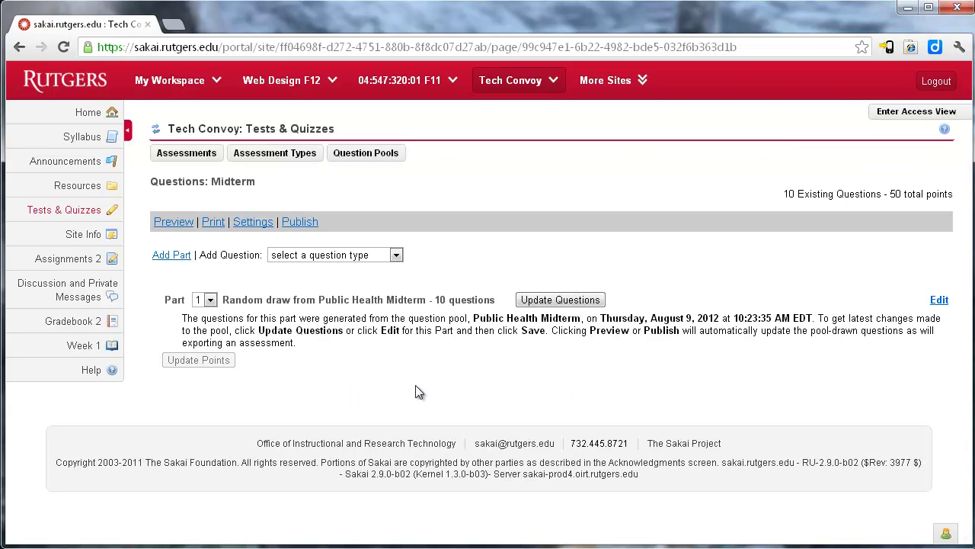
# Step: Return to the assessments list, compare the published and working copies, and look over the actions available for the Midterm
pyautogui.click(155, 129)
pyautogui.scroll(-1, 411, 377)
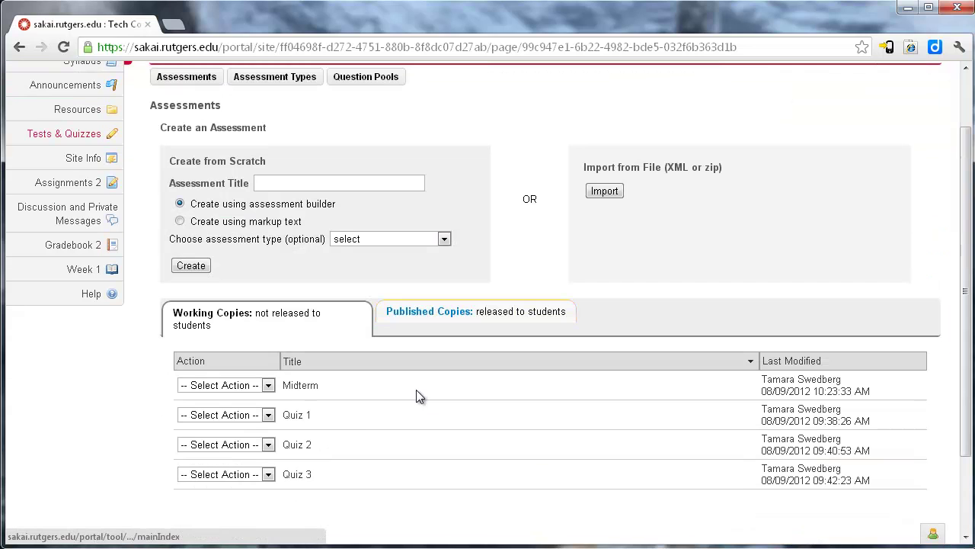
pyautogui.click(423, 314)
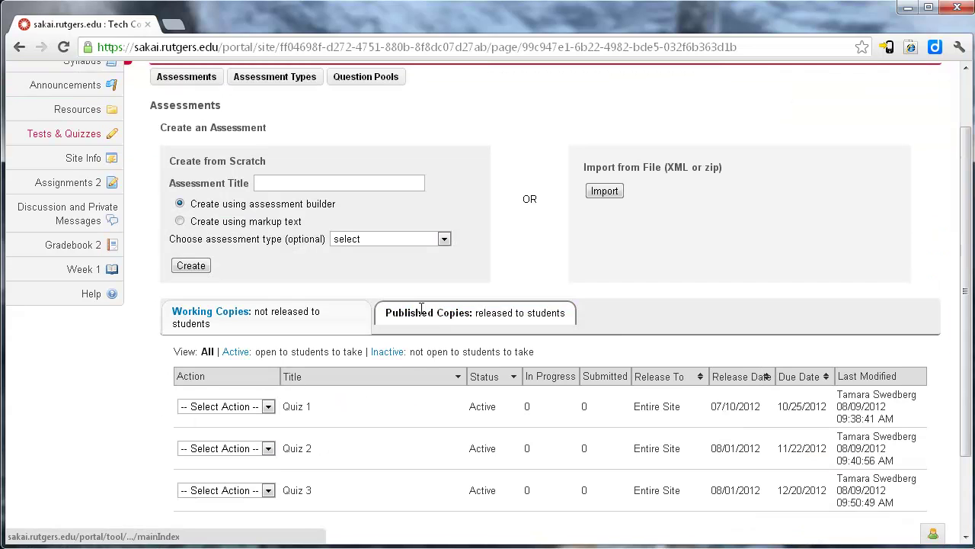
pyautogui.click(329, 314)
pyautogui.click(267, 386)
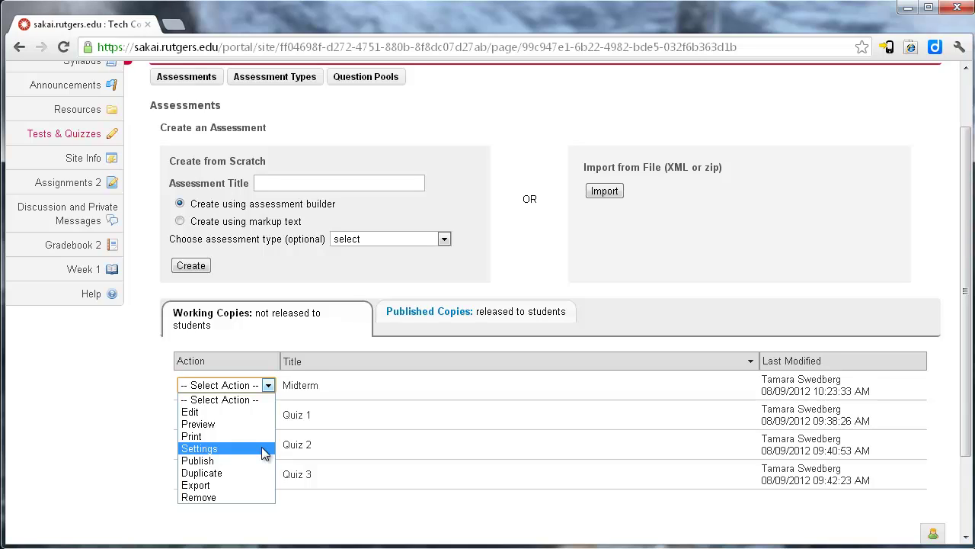
pyautogui.click(366, 524)
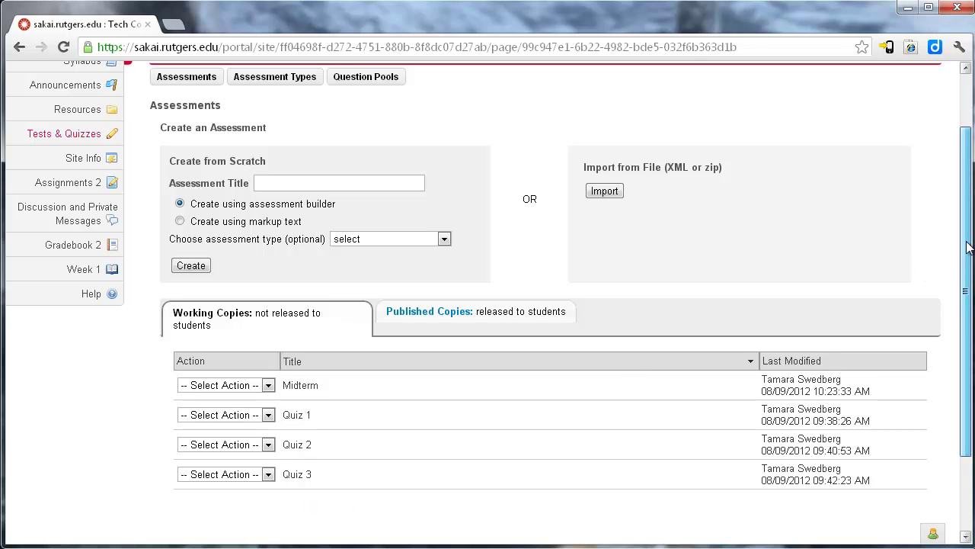
pyautogui.scroll(2, 915, 244)
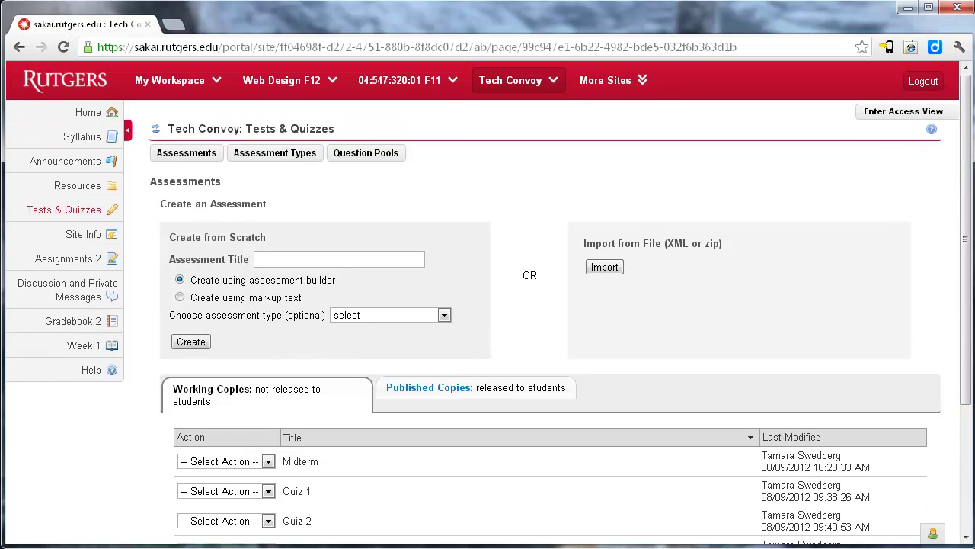